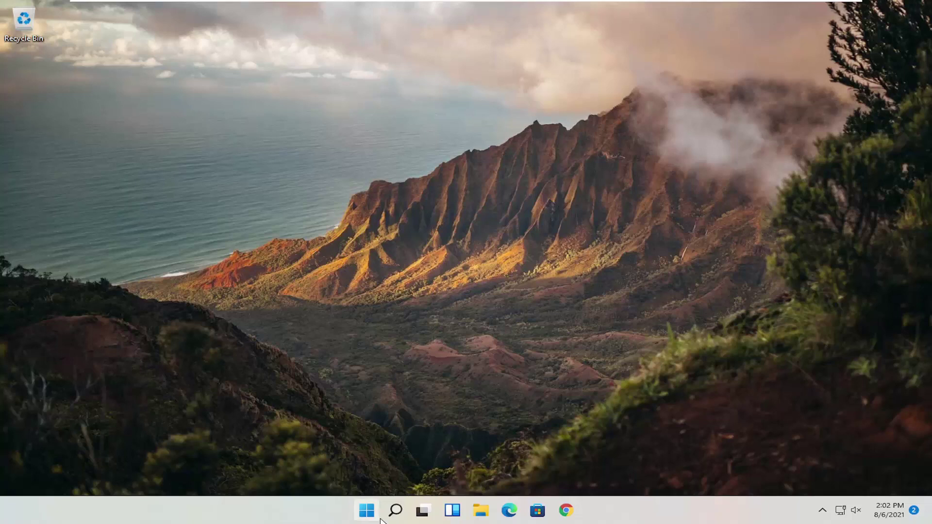
Launch Settings from Windows search and go to the Apps category
{"action": "left_click", "coordinate": [395, 509]}
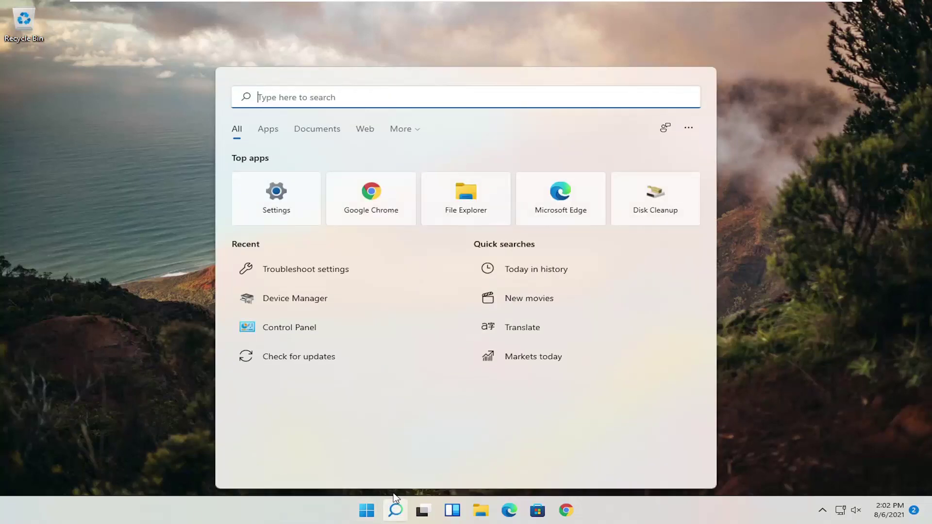
{"action": "left_click", "coordinate": [277, 197]}
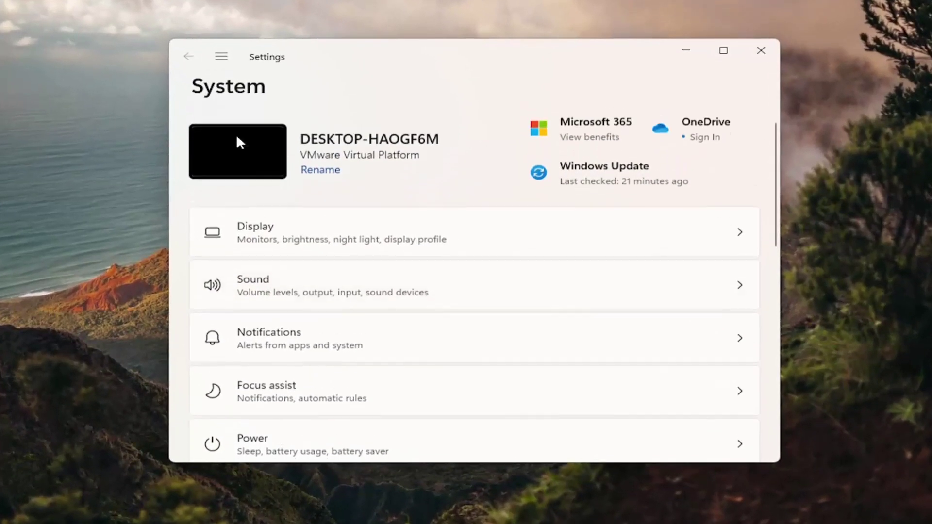
{"action": "left_click", "coordinate": [222, 56]}
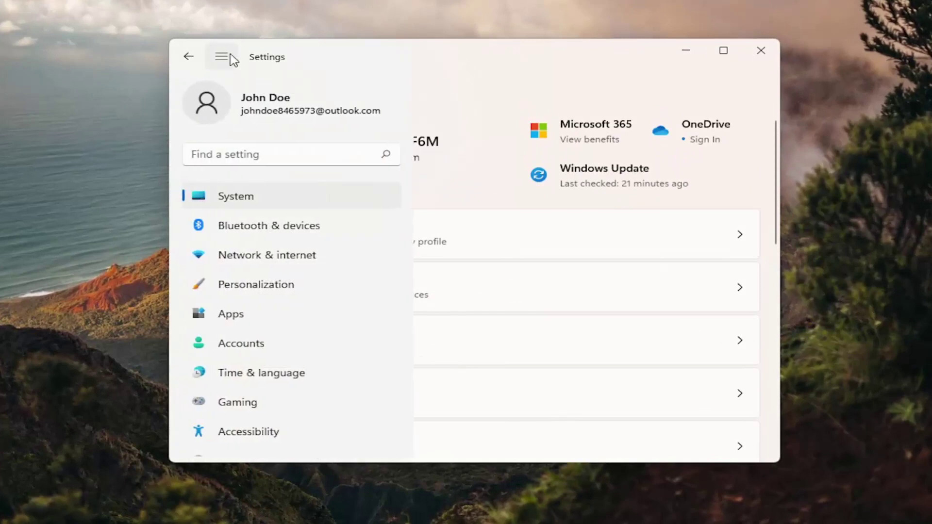
{"action": "left_click", "coordinate": [223, 313]}
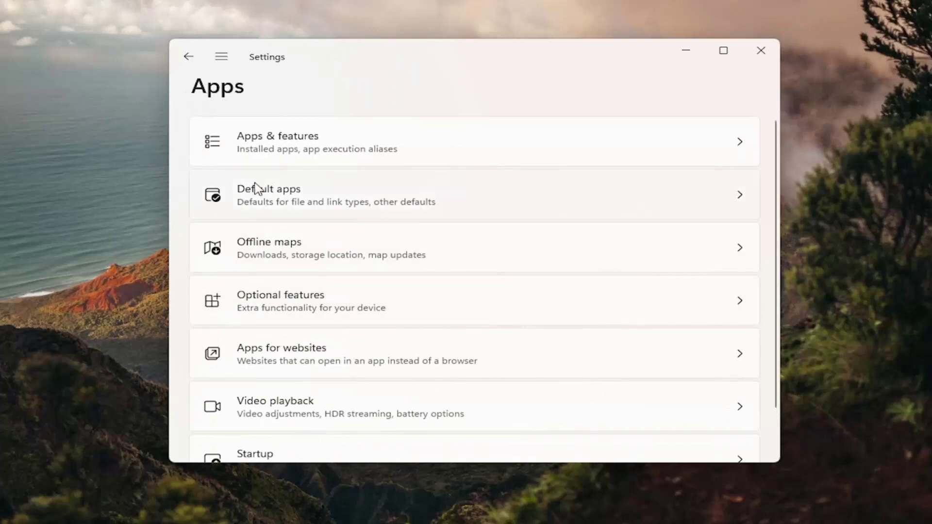
In Default apps, search for 'chrome' and select Google Chrome's defaults page
{"action": "left_click", "coordinate": [291, 195]}
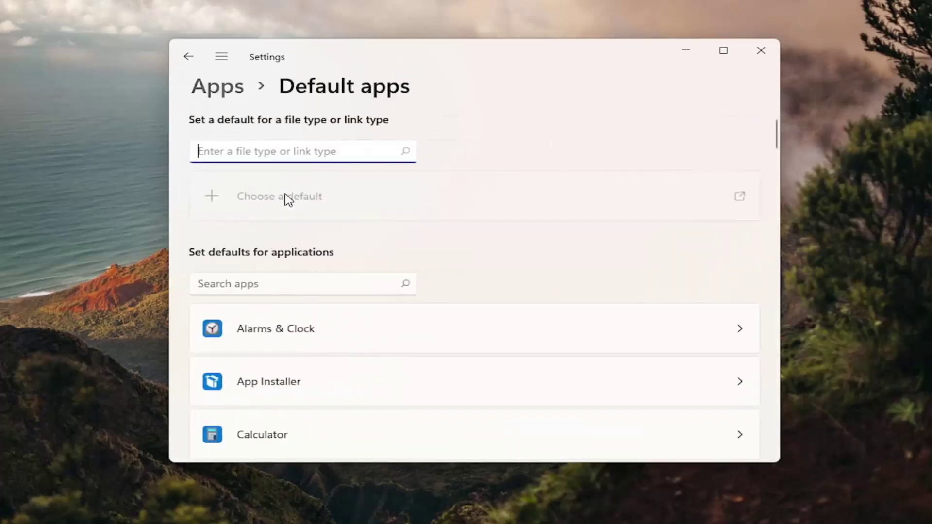
{"action": "left_click", "coordinate": [218, 286]}
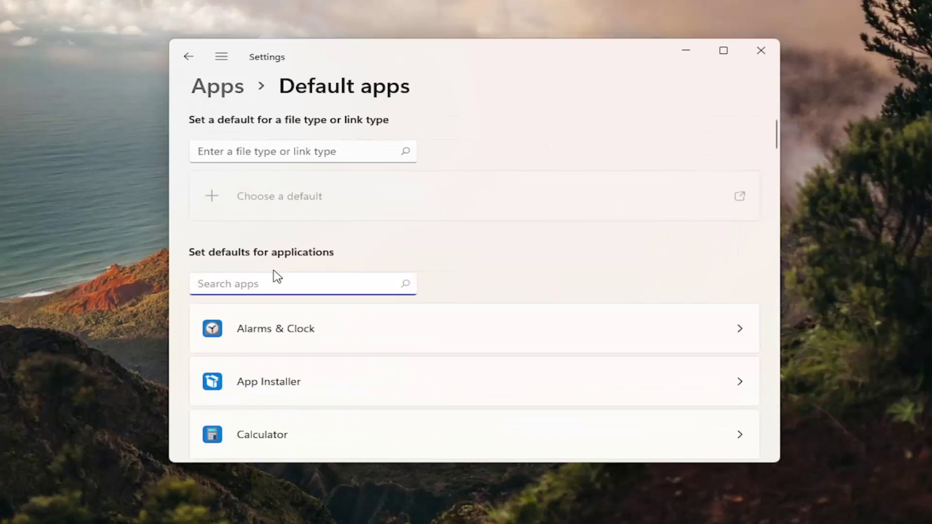
{"action": "type", "text": "chrome"}
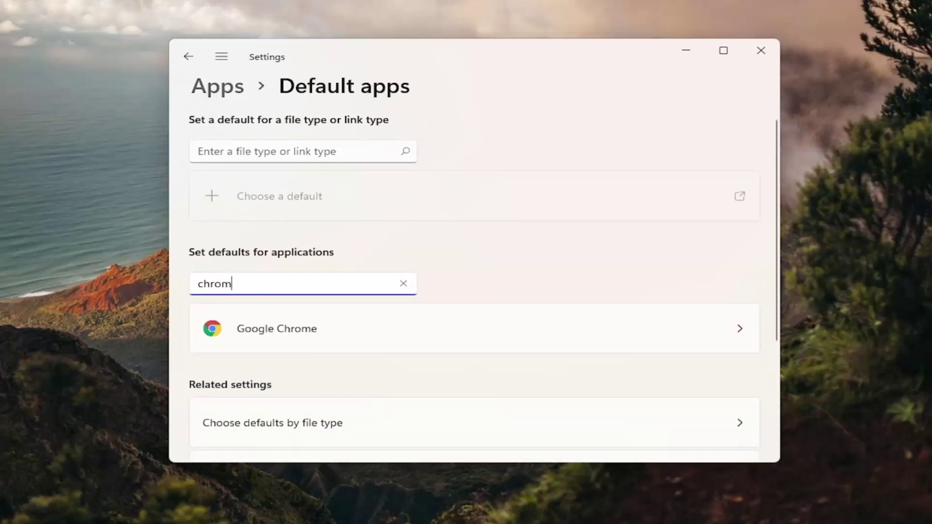
{"action": "scroll", "coordinate": [583, 237], "scroll_direction": "down", "scroll_amount": 1}
{"action": "scroll", "coordinate": [584, 238], "scroll_direction": "down", "scroll_amount": 1}
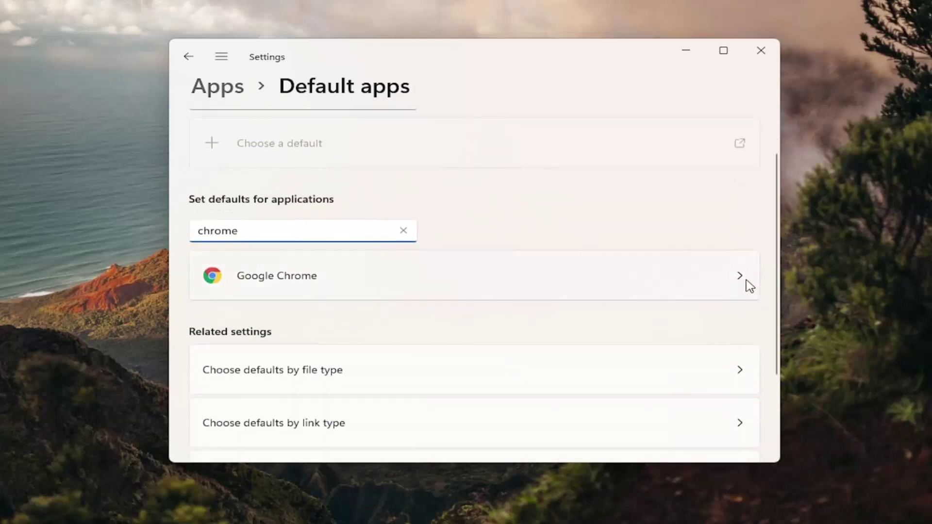
{"action": "left_click", "coordinate": [749, 281]}
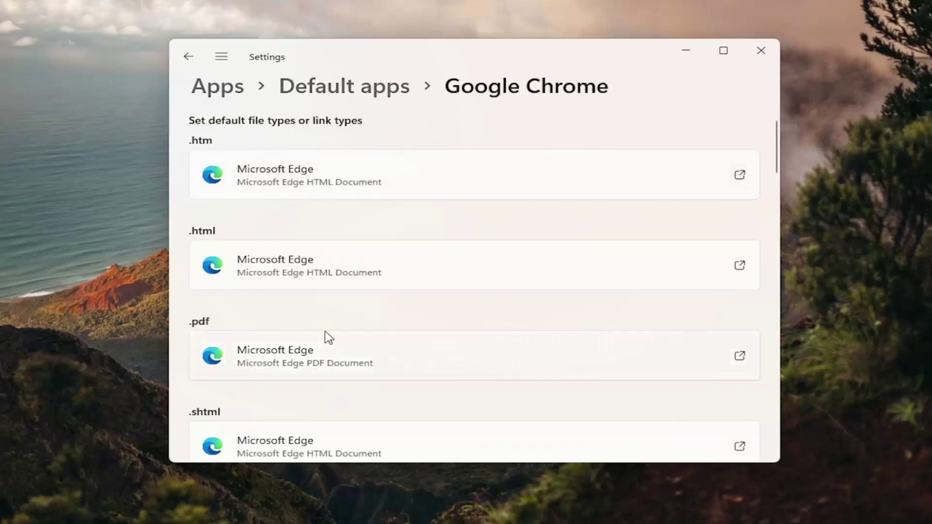
{"action": "scroll", "coordinate": [371, 277], "scroll_direction": "down", "scroll_amount": 1}
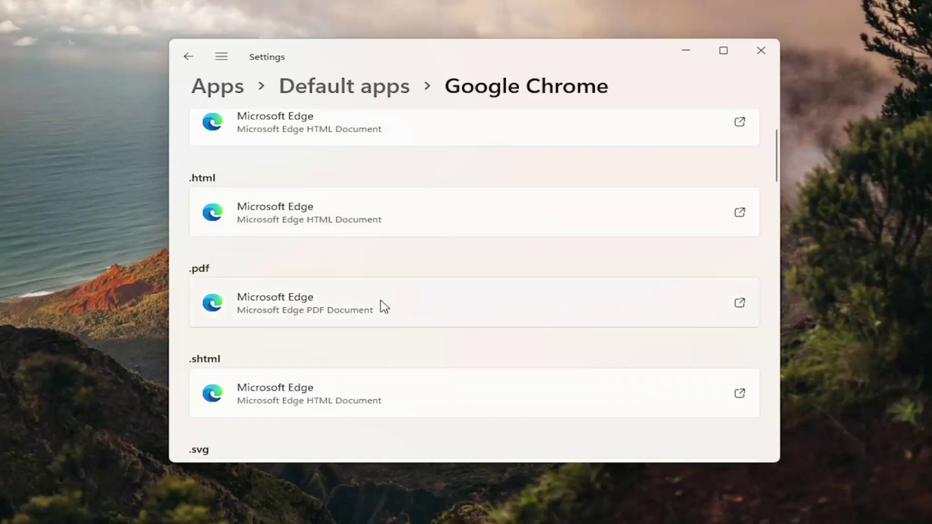
Switch the .pdf default from Microsoft Edge to Google Chrome, then close Settings
{"action": "left_click", "coordinate": [476, 310]}
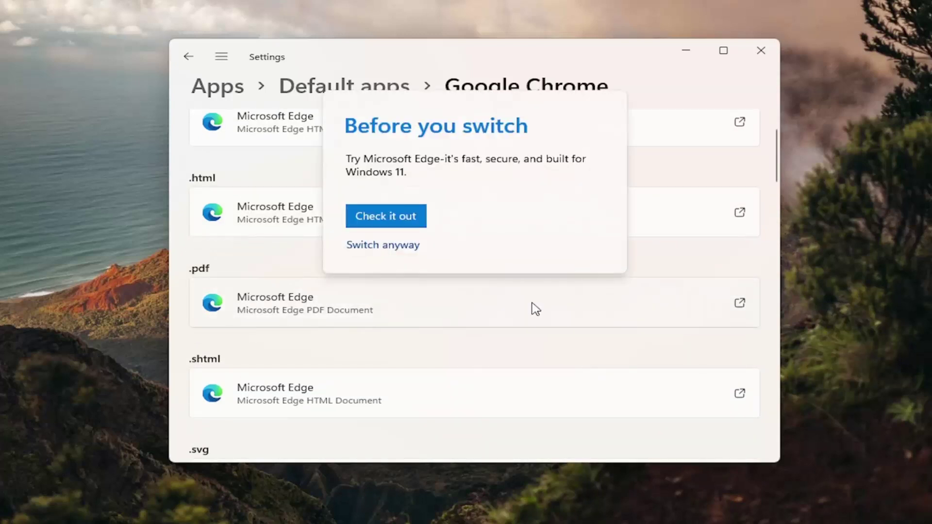
{"action": "left_click", "coordinate": [373, 246]}
{"action": "left_click", "coordinate": [422, 313]}
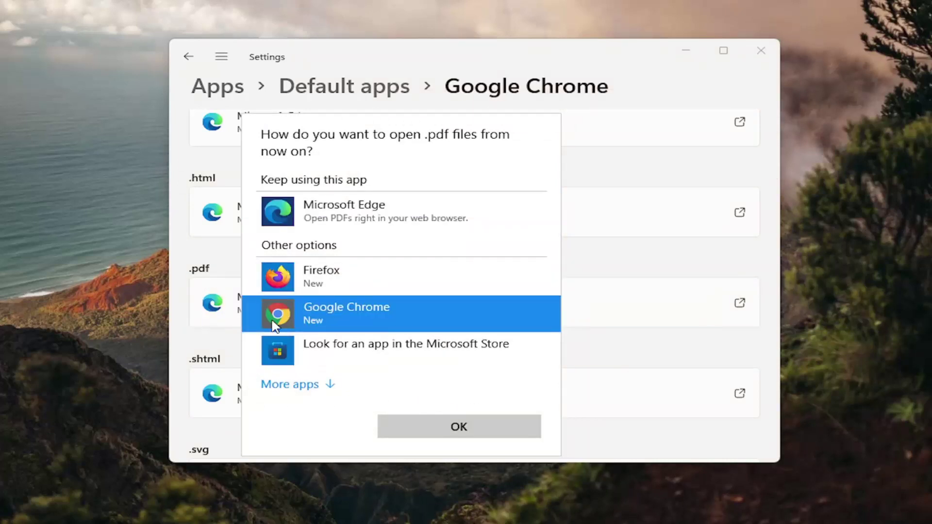
{"action": "left_click", "coordinate": [459, 427]}
{"action": "scroll", "coordinate": [495, 266], "scroll_direction": "down", "scroll_amount": 8}
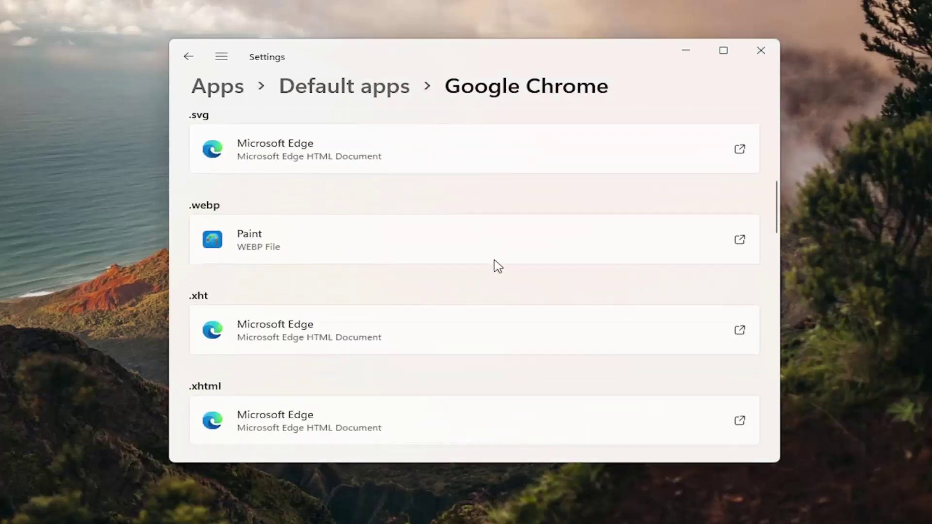
{"action": "scroll", "coordinate": [469, 270], "scroll_direction": "up", "scroll_amount": 5}
{"action": "scroll", "coordinate": [468, 270], "scroll_direction": "up", "scroll_amount": 4}
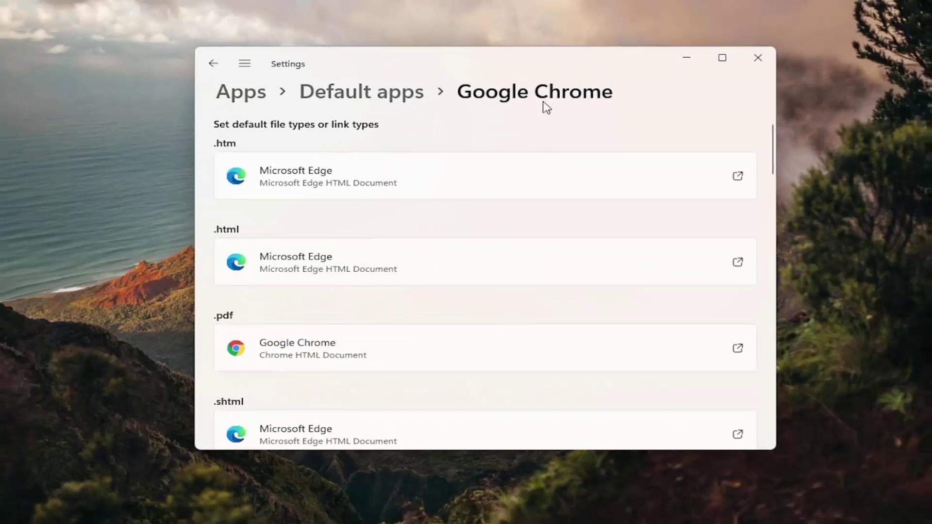
{"action": "left_click", "coordinate": [757, 58]}
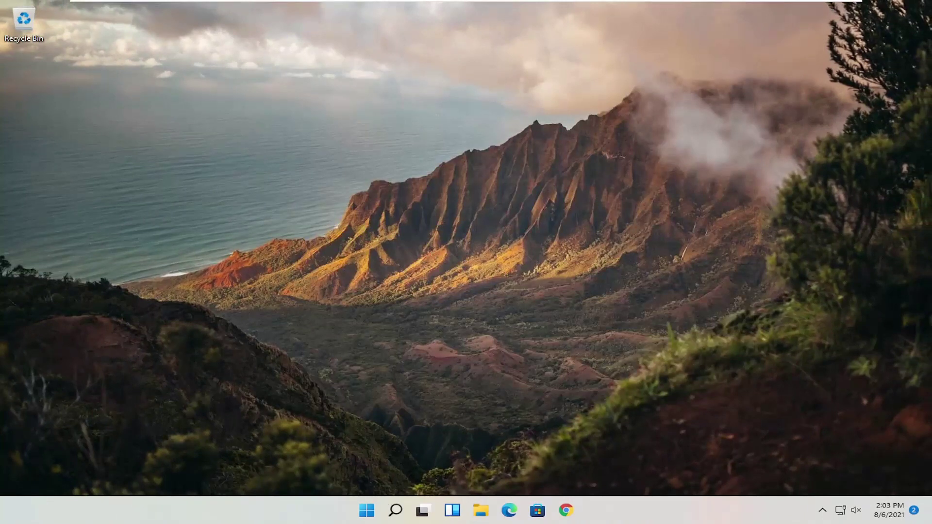